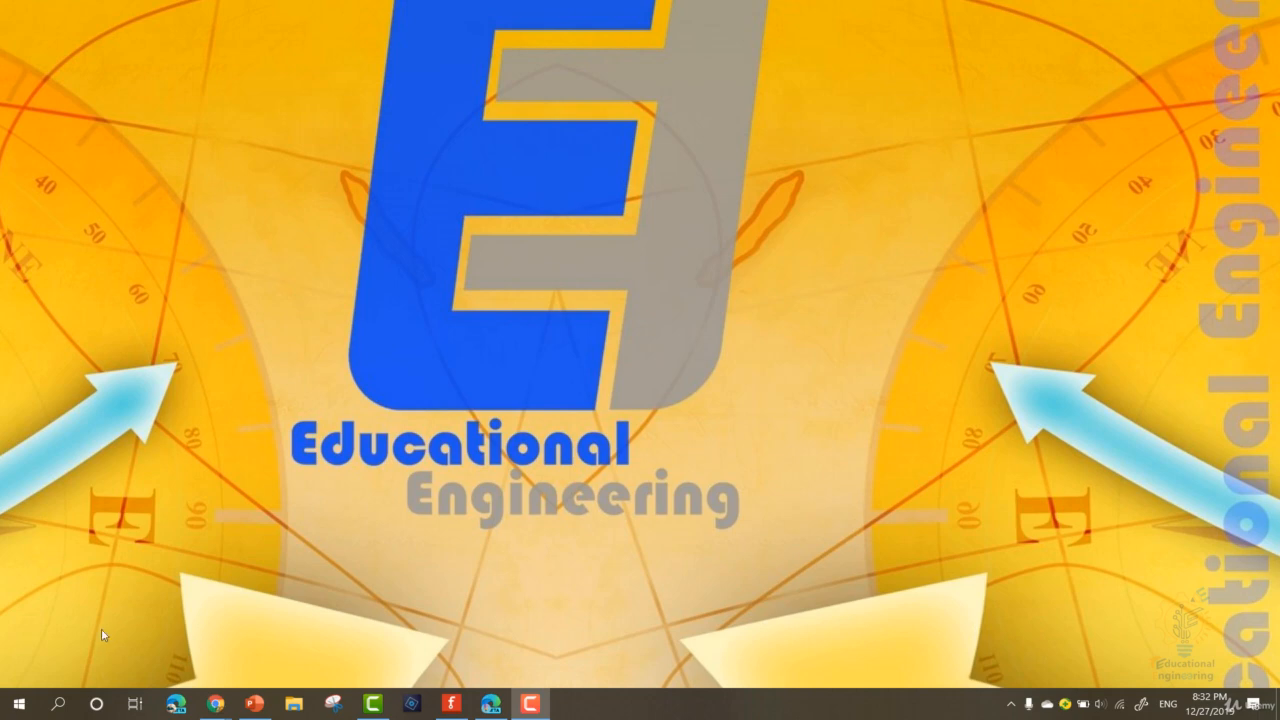
- Launch an administrator Command Prompt from the Start button's system menu
right_click(24, 706)
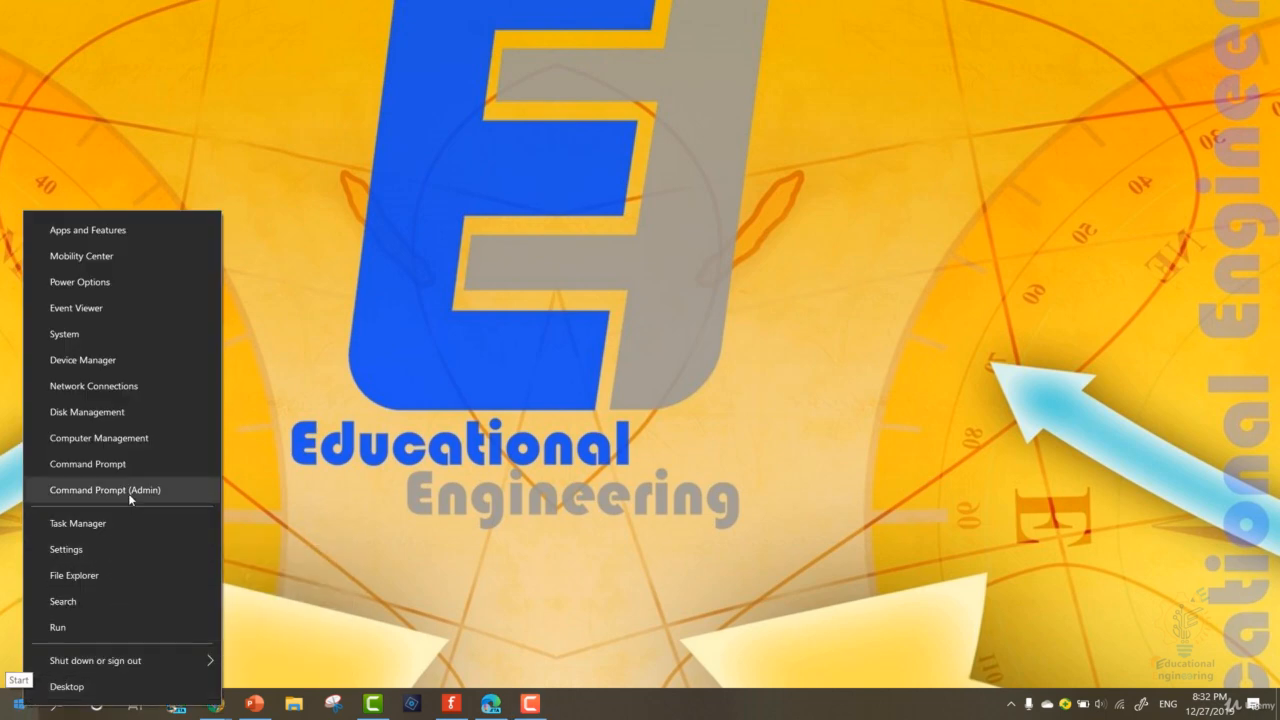
left_click(91, 495)
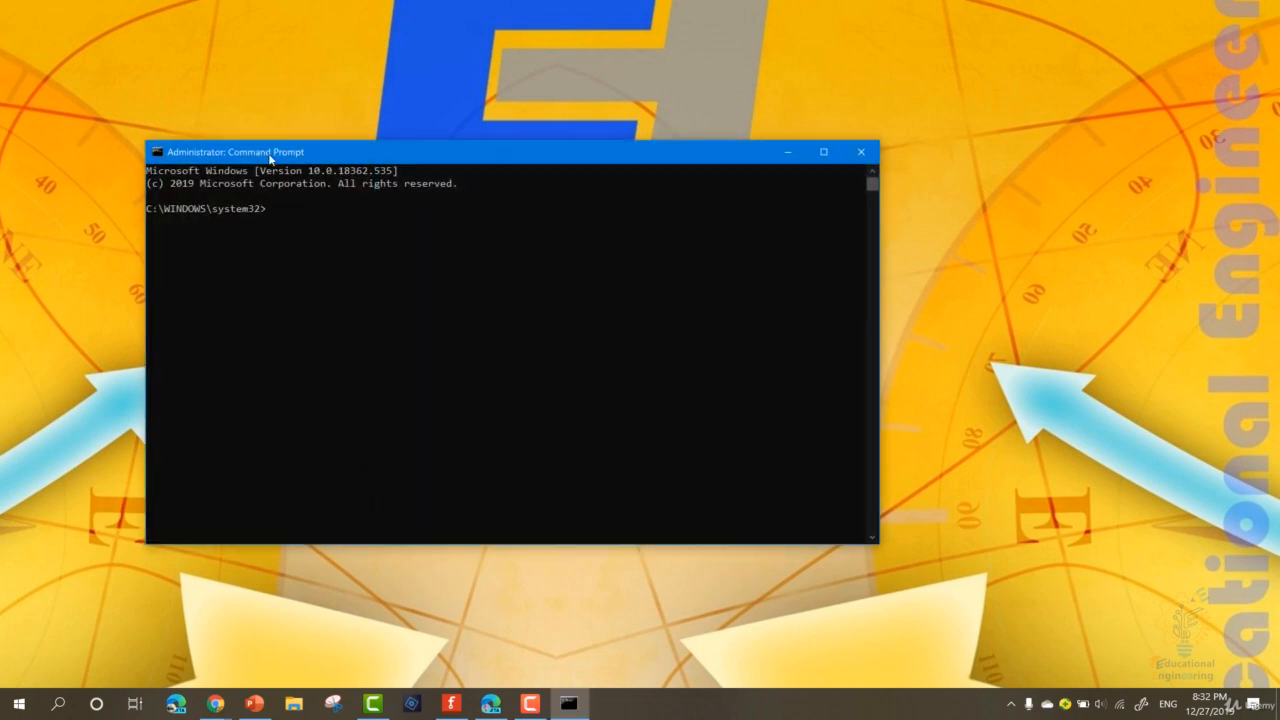
- Run 'pip install pyserial' so pyserial 3.4 installs successfully
left_click_drag(270, 158, 348, 209)
type("pip install")
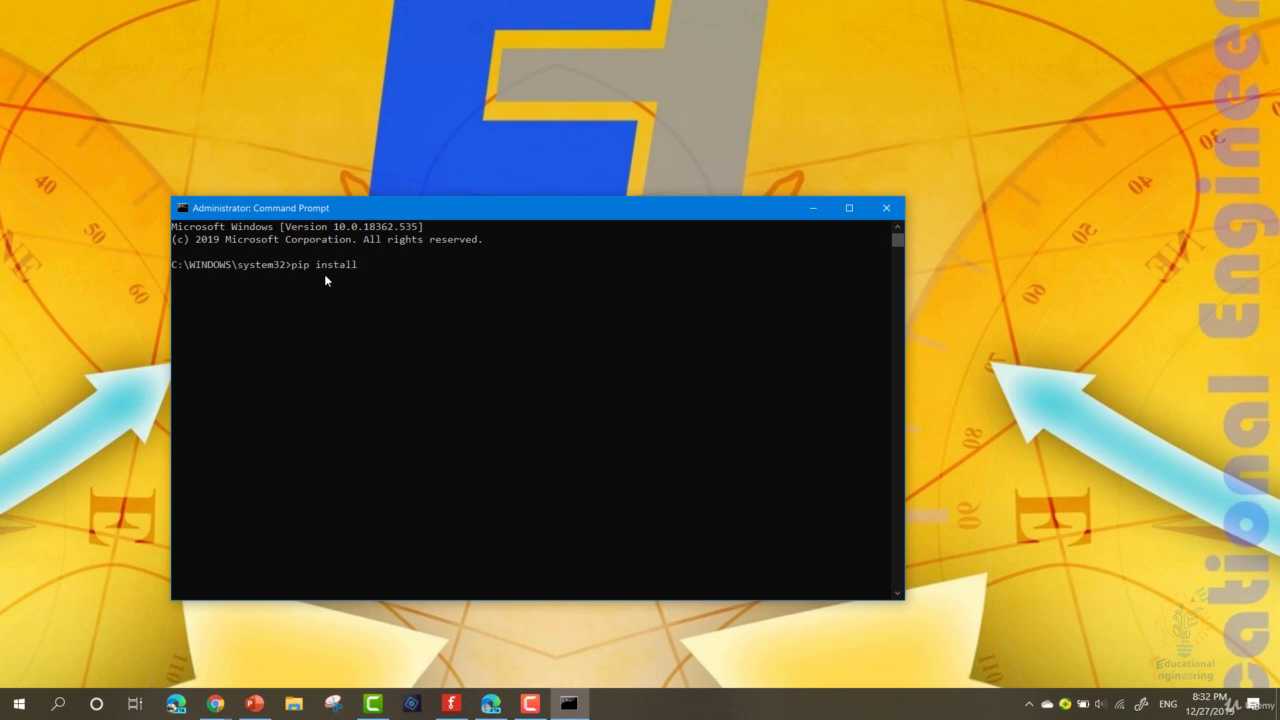
type("pyserial")
key("Return")
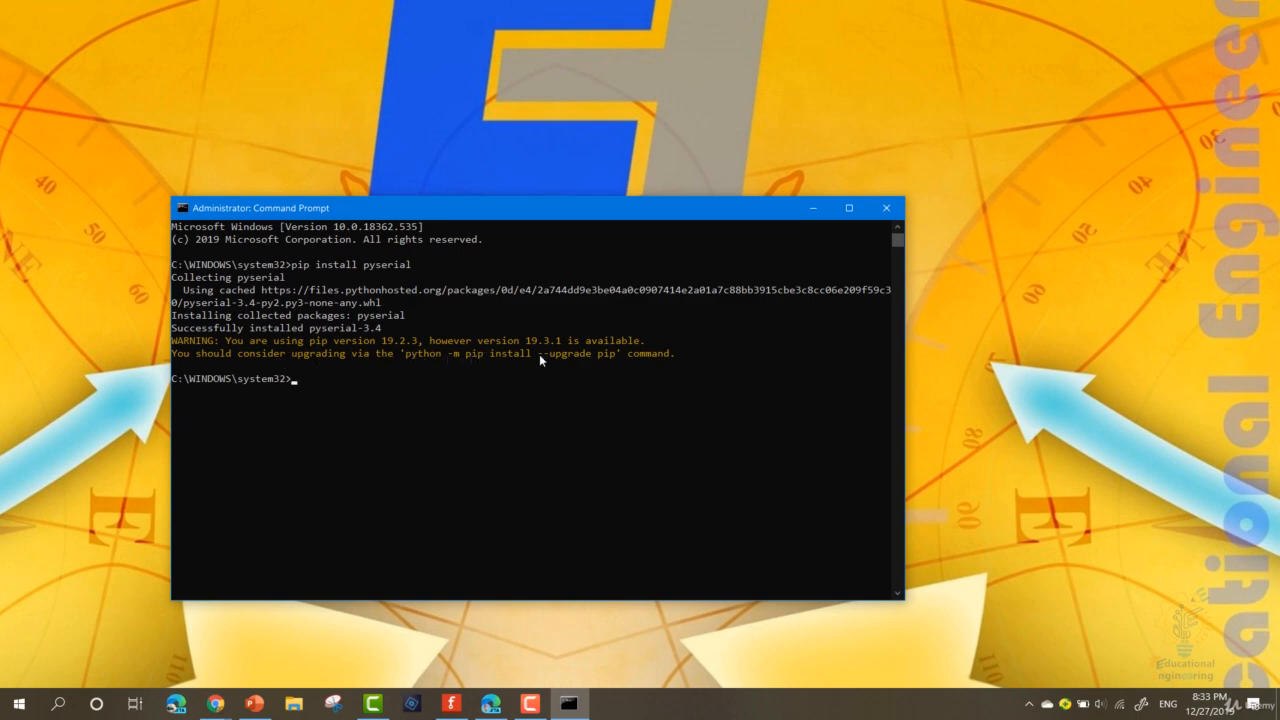
- Copy the suggested 'python -m pip install --upgrade pip' from the warning and run it
left_click_drag(616, 355, 410, 360)
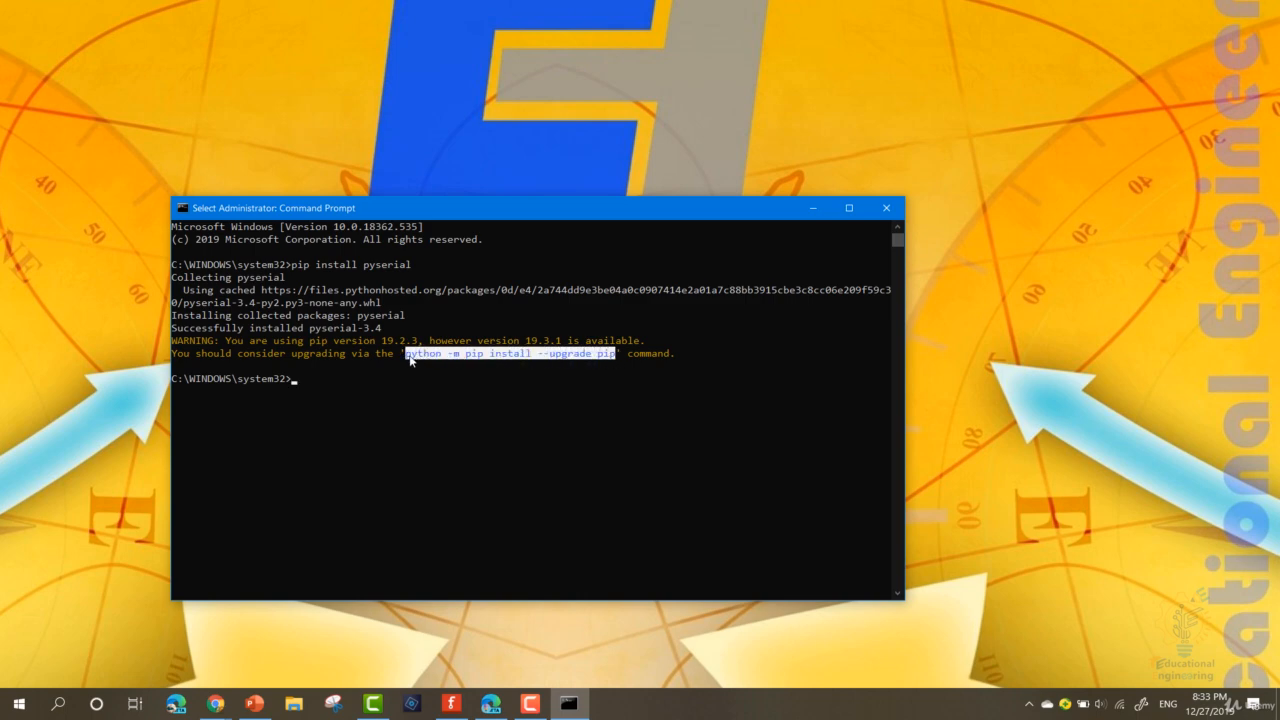
right_click(410, 361)
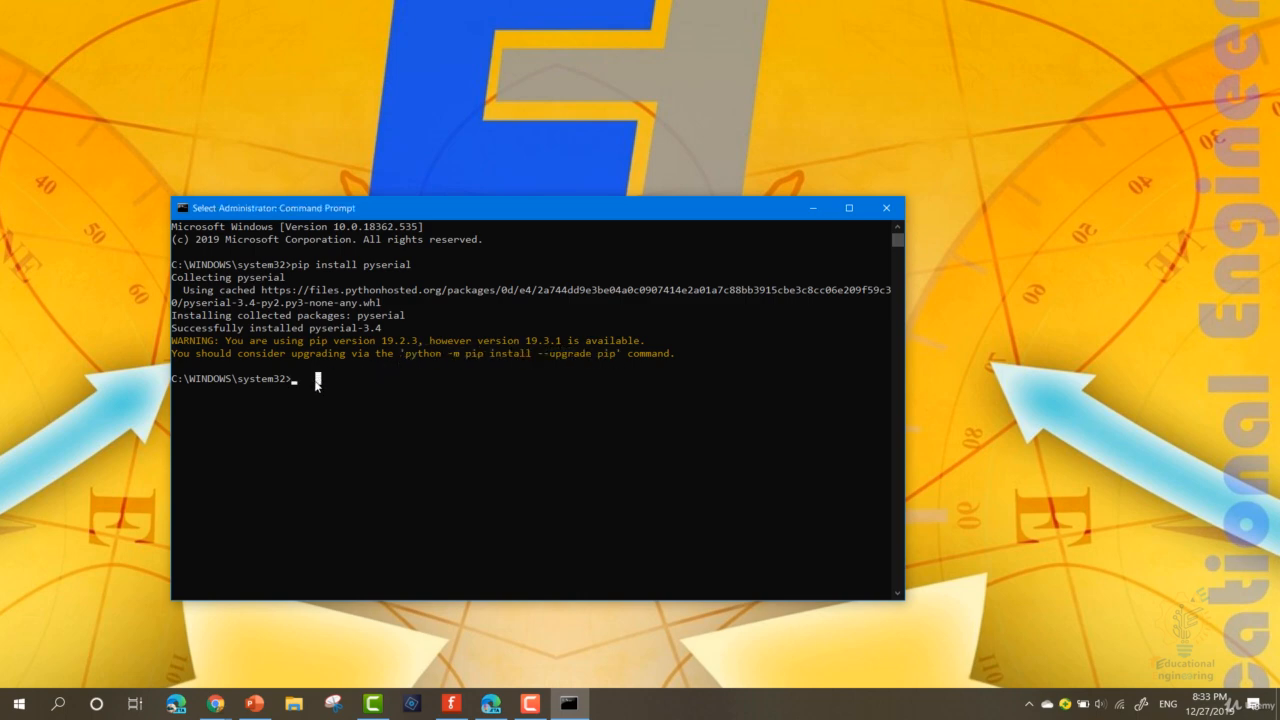
right_click(298, 382)
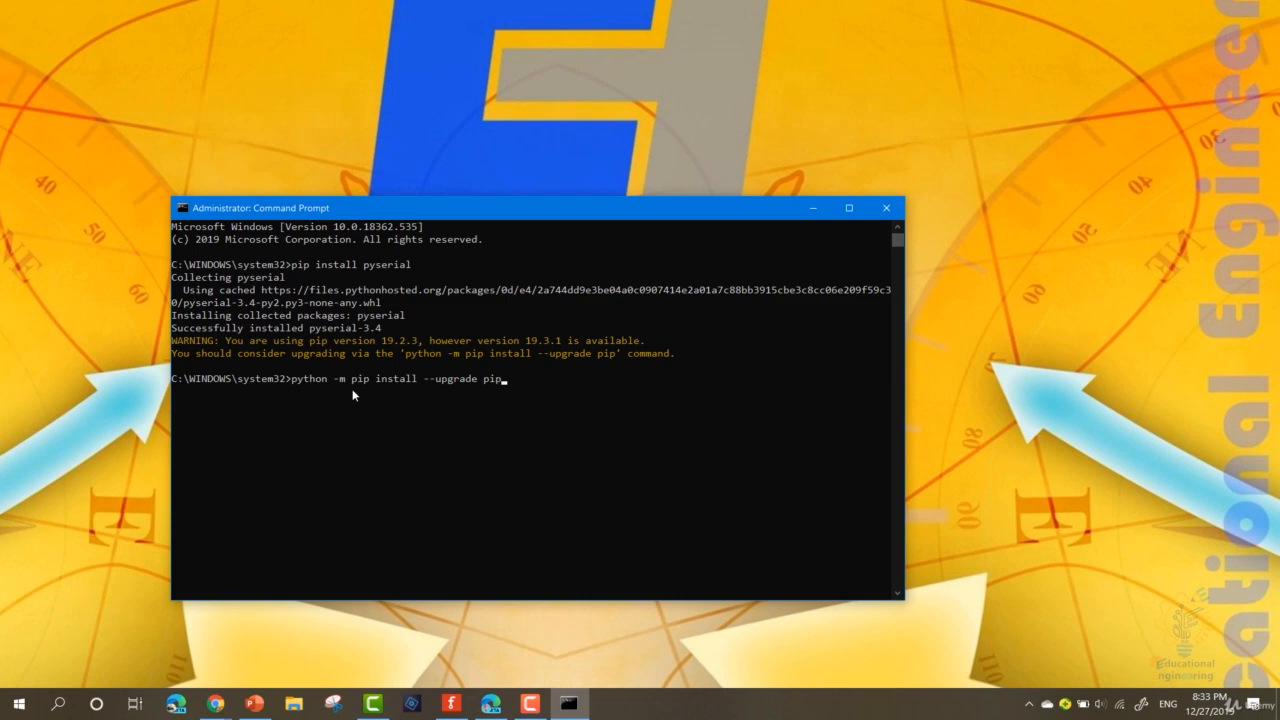
key("Return")
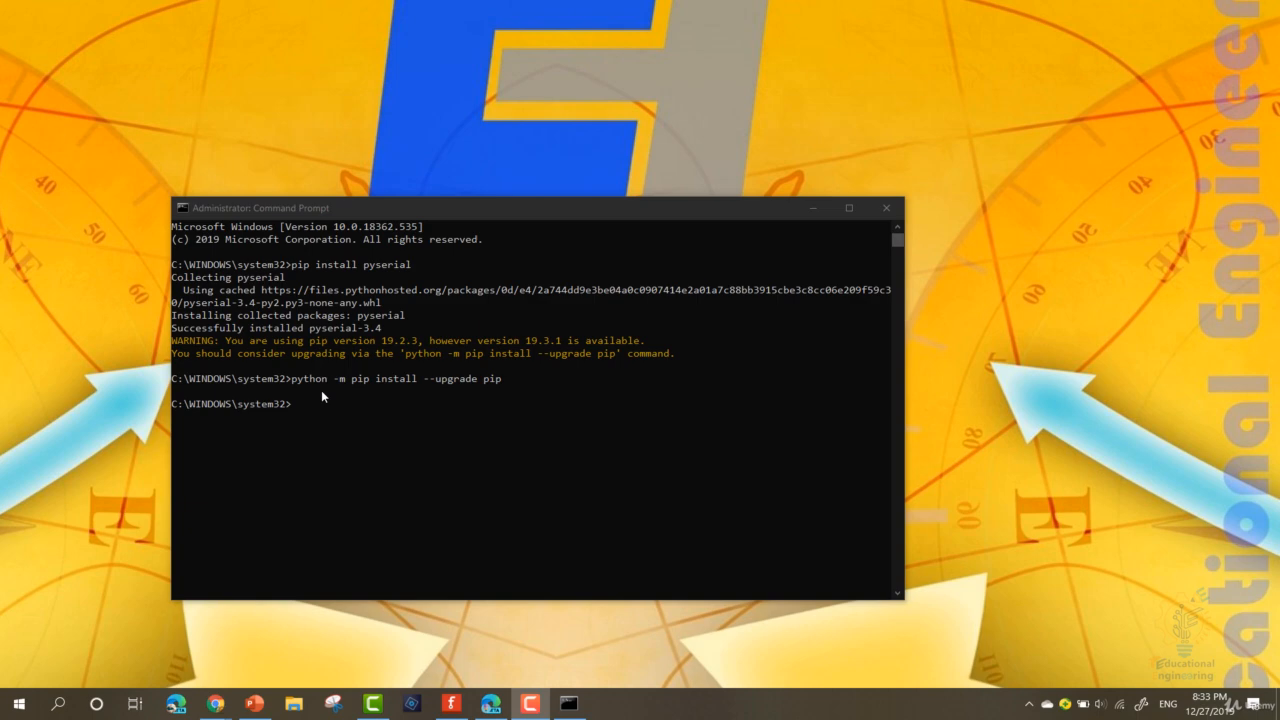
- Run 'pip install matplotlib' so the 9.1 MB matplotlib 3.1.2 download begins
left_click(316, 416)
type("pip install")
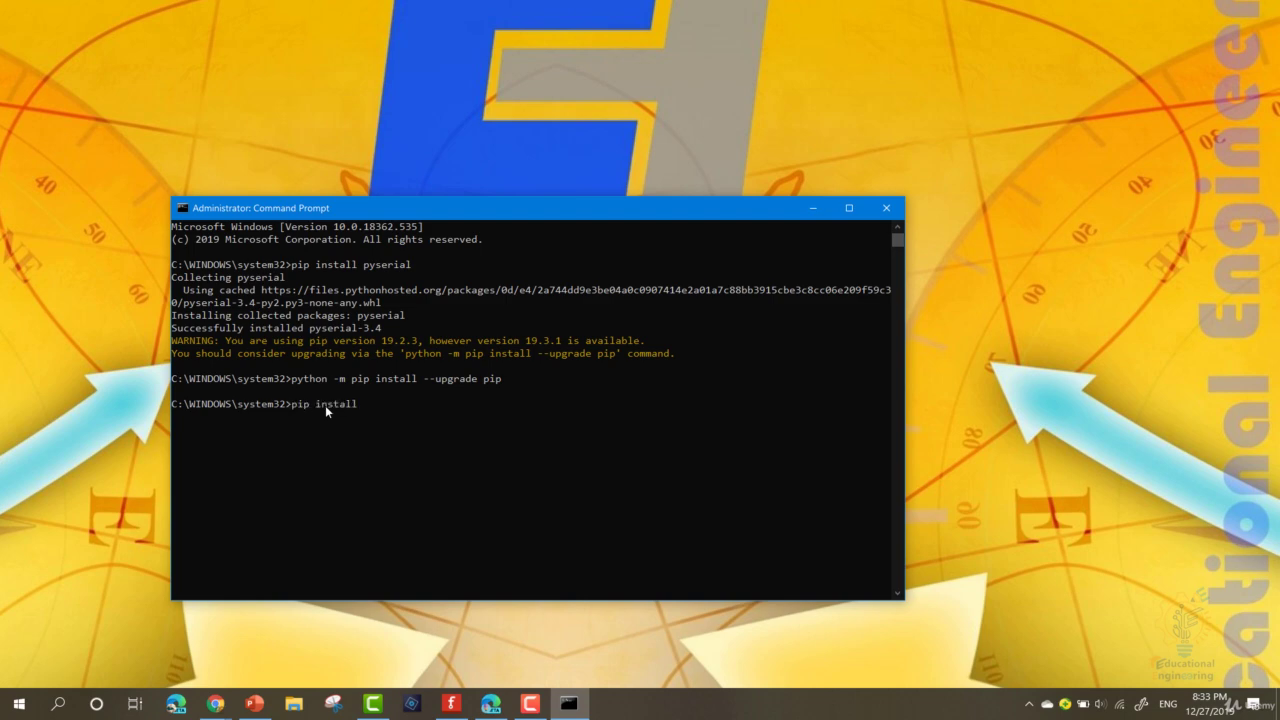
type("matplot")
type("lib")
key("Return")
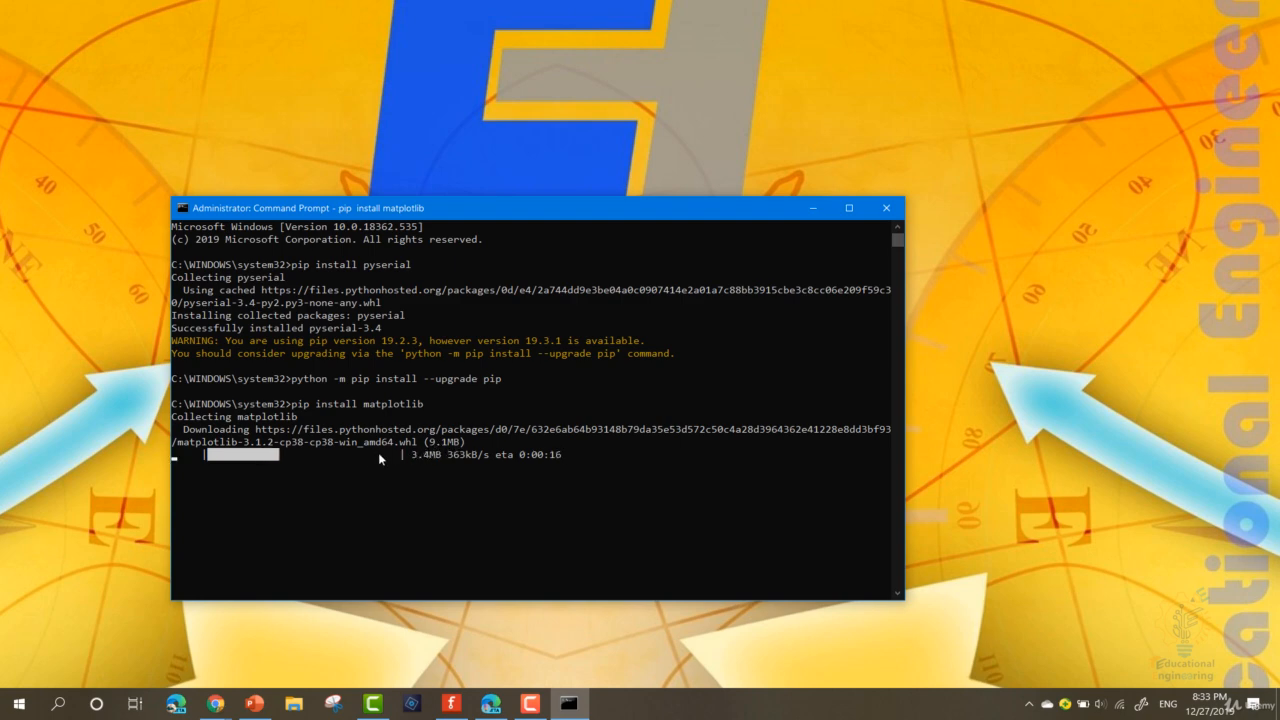
left_click_drag(294, 210, 292, 175)
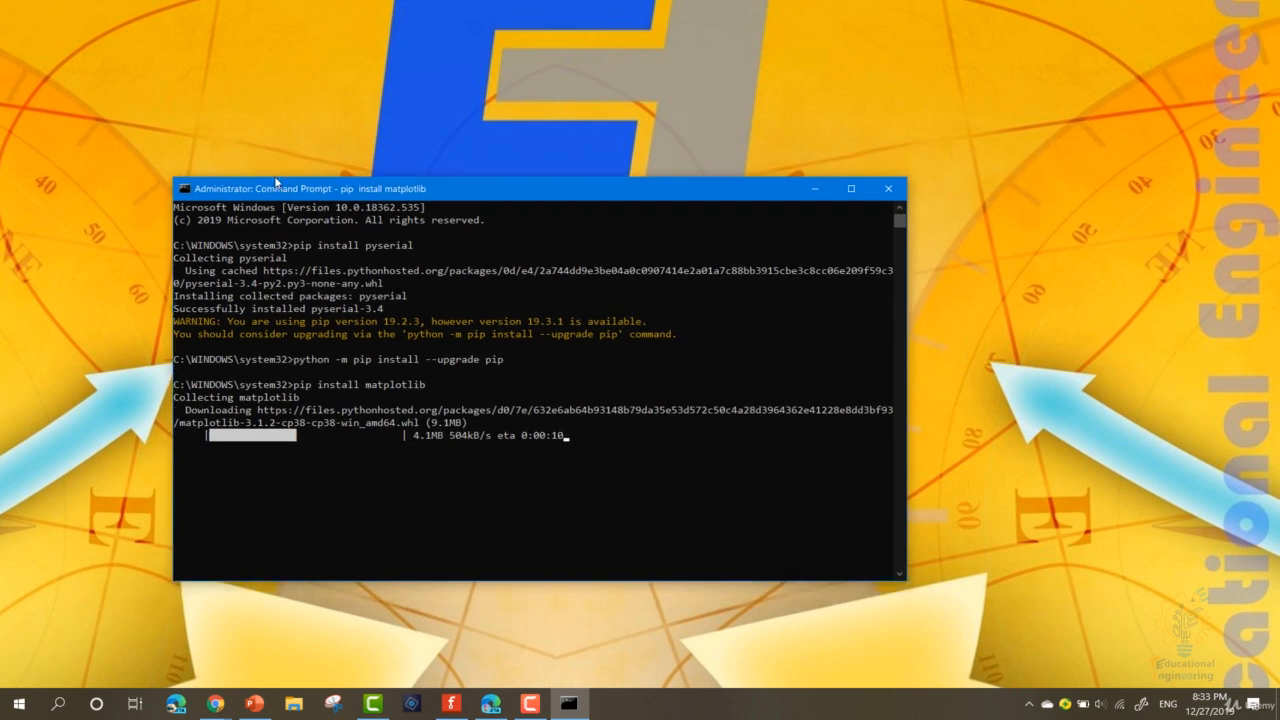
- Set the console font size to 36 in the window's Properties while matplotlib downloads
right_click(292, 175)
mouse_move(340, 278)
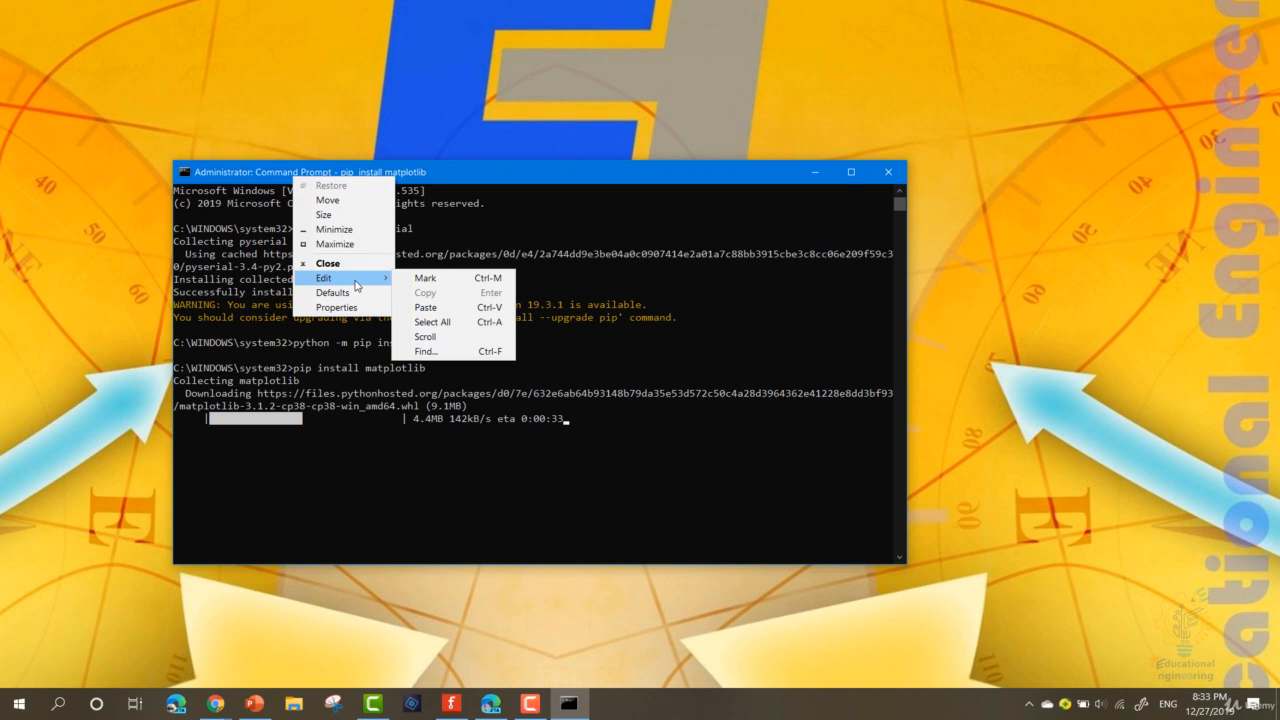
left_click(458, 169)
right_click(458, 169)
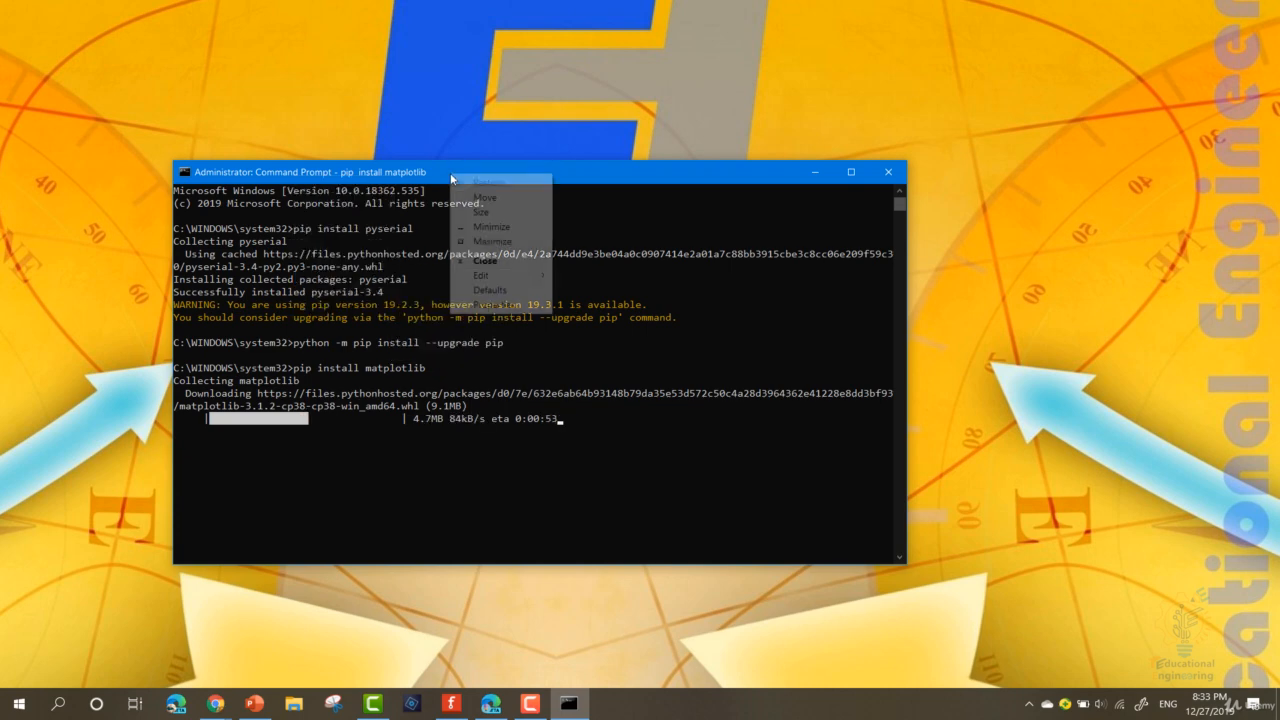
left_click(494, 304)
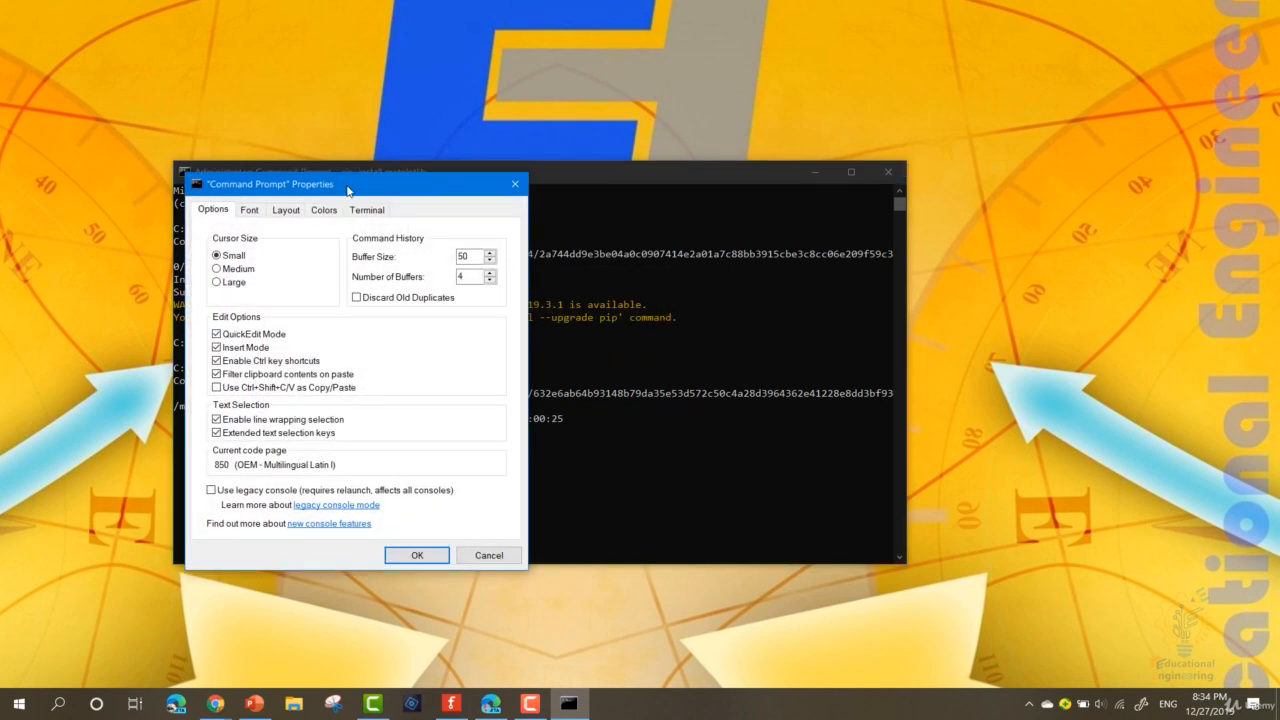
left_click_drag(360, 173, 748, 186)
left_click(682, 210)
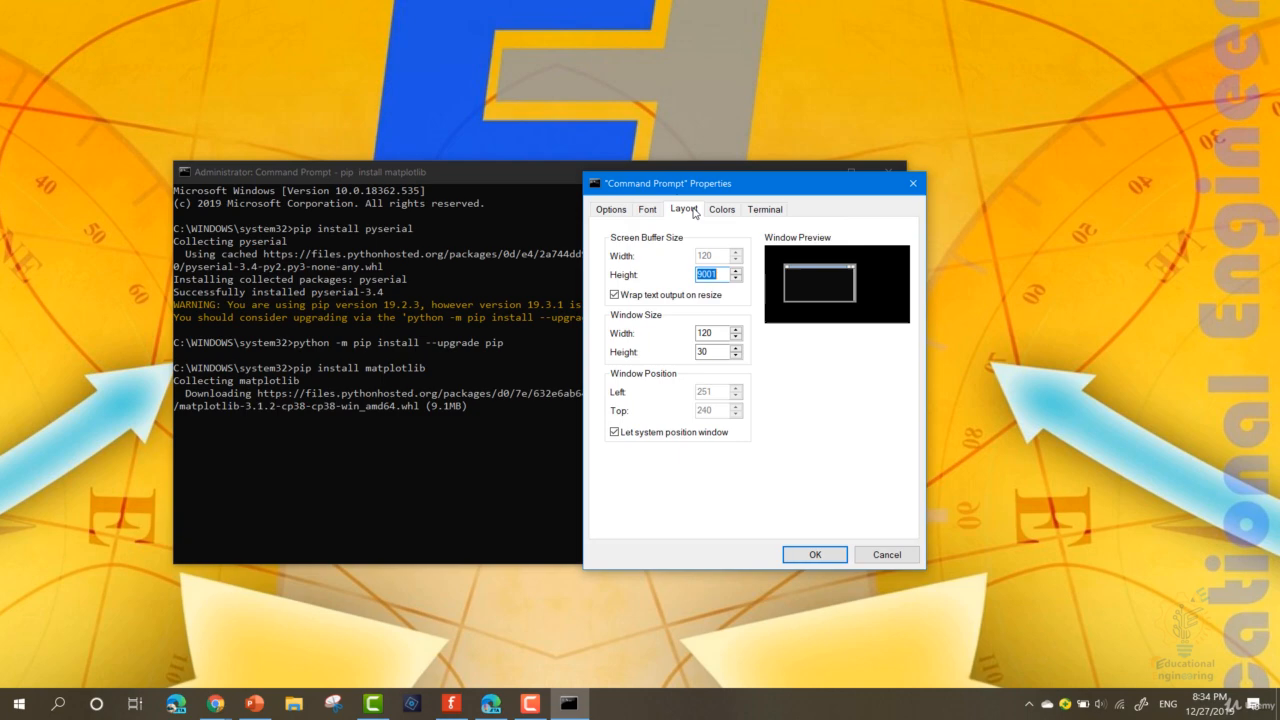
left_click(648, 210)
left_click(617, 315)
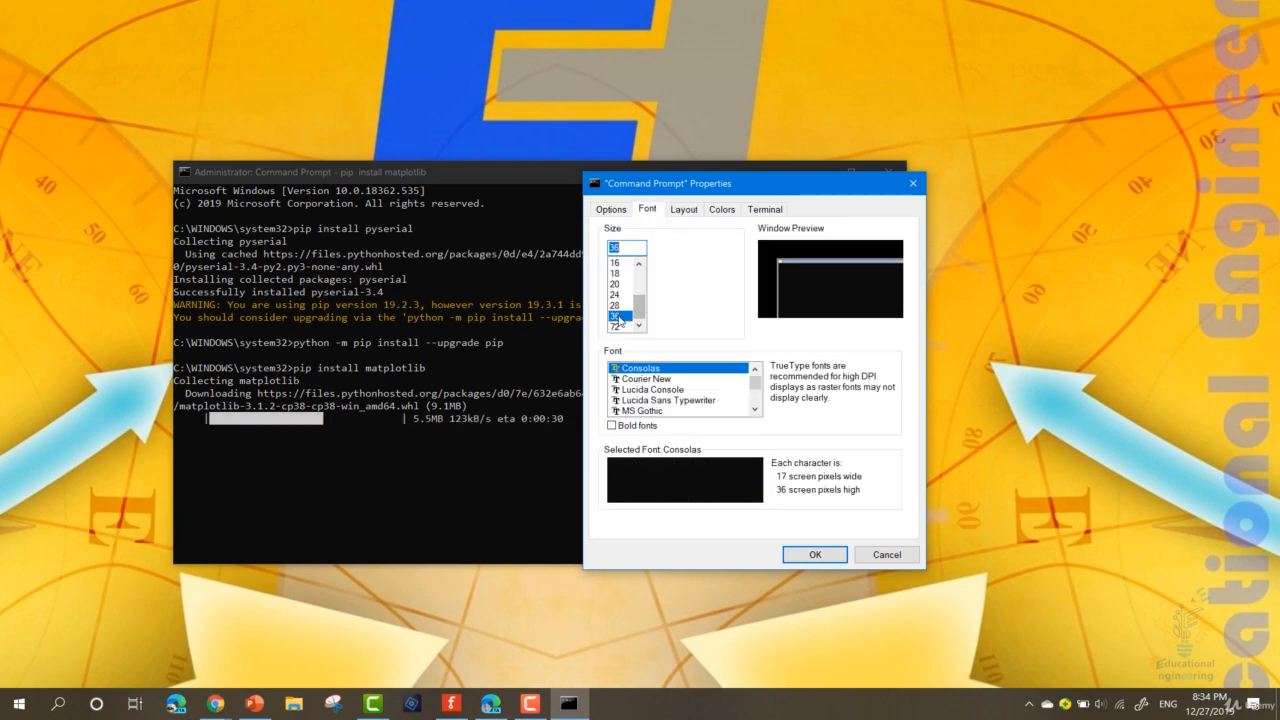
left_click(815, 554)
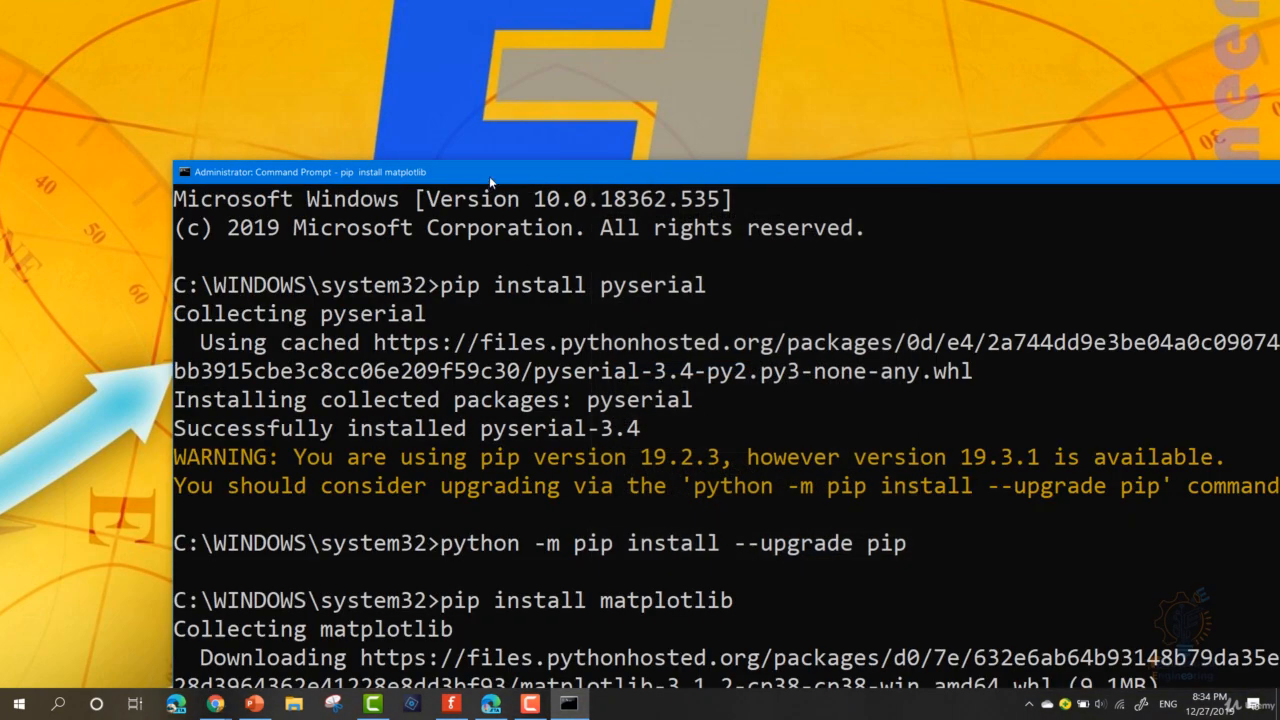
- Maximise the console while matplotlib 3.1.2 and numpy 1.18.0 finish installing, then restore it
left_click_drag(489, 172, 425, 24)
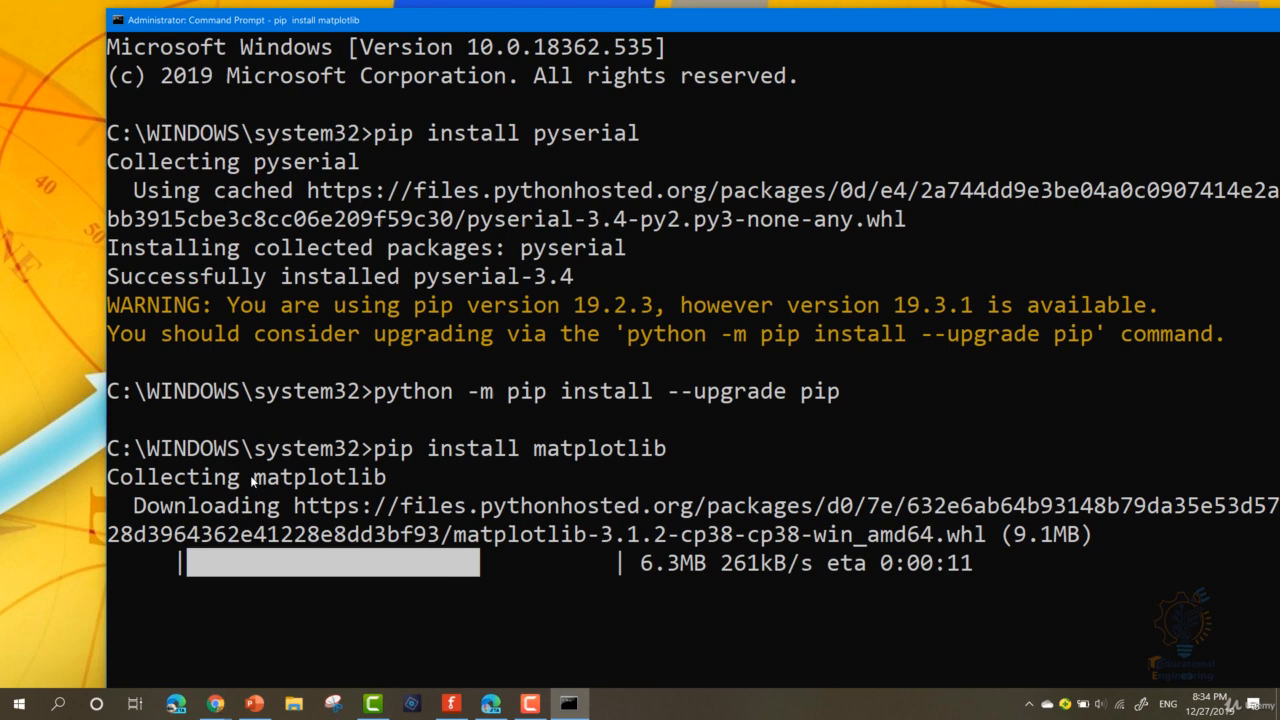
left_click_drag(282, 19, 282, 2)
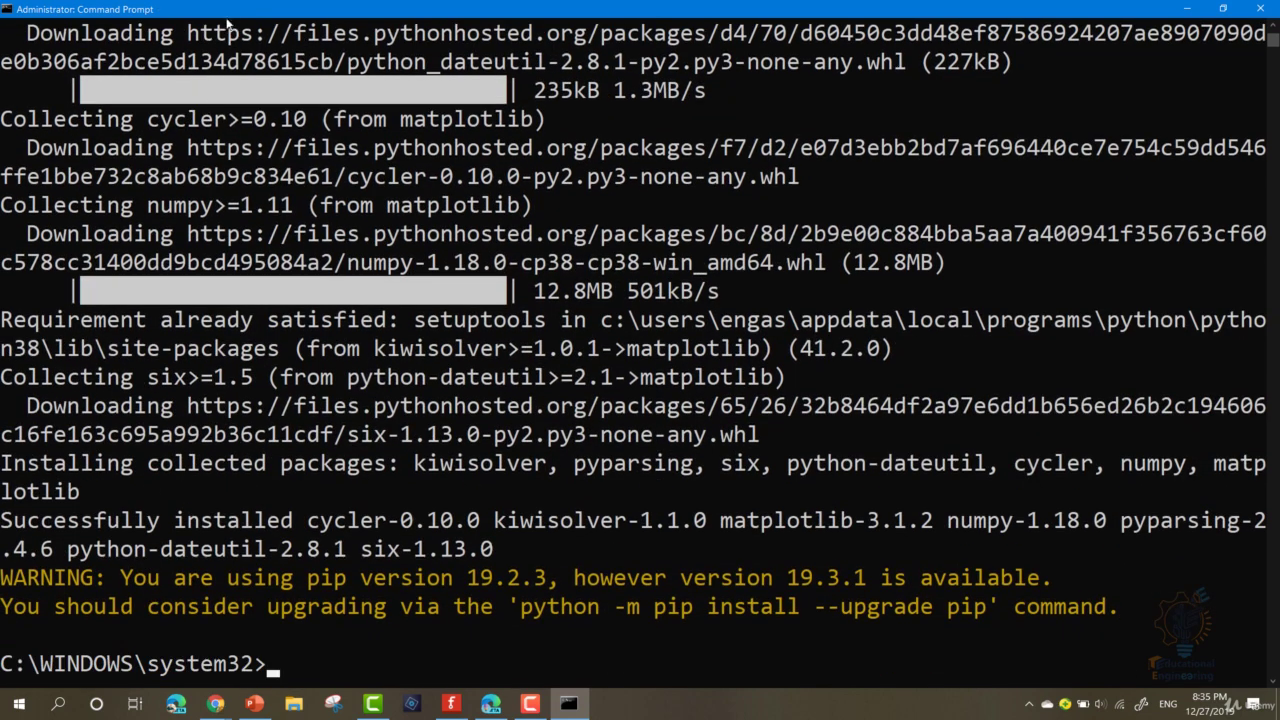
double_click(228, 20)
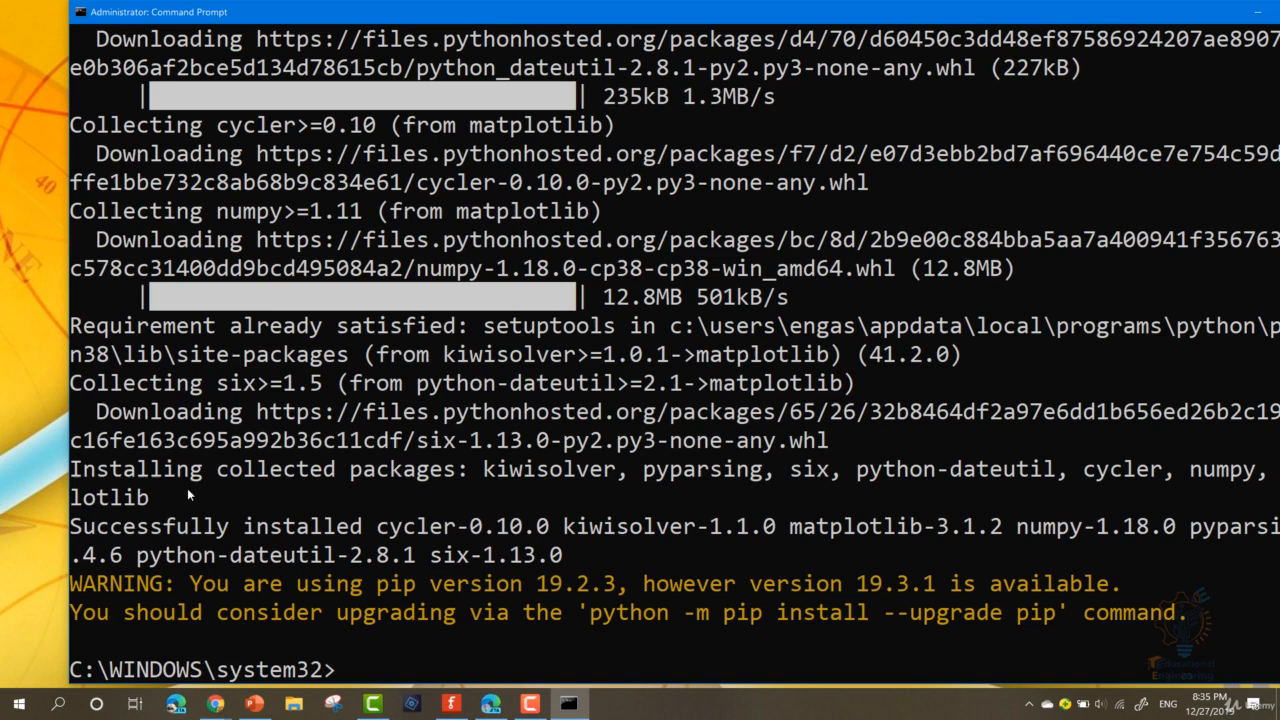
- Run 'pip install drawnow' so drawnow 0.72.0 installs successfully
key("alt+Tab")
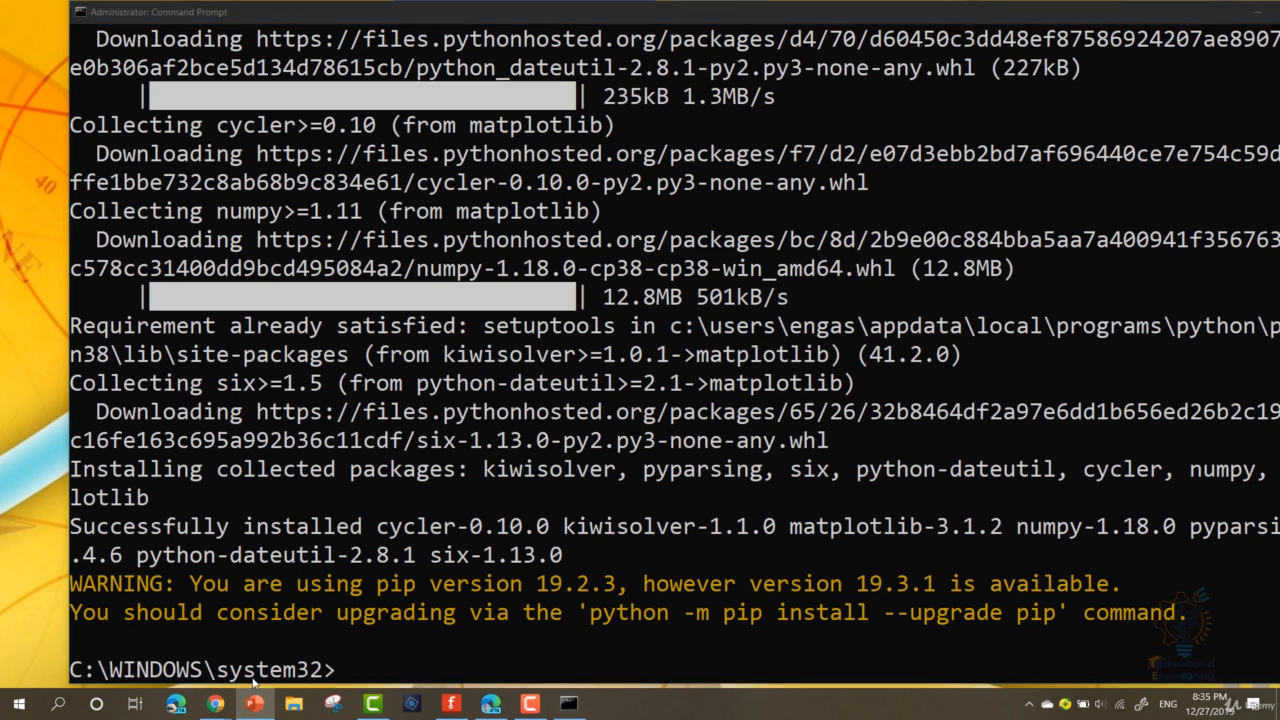
left_click(348, 682)
left_click_drag(365, 668, 375, 678)
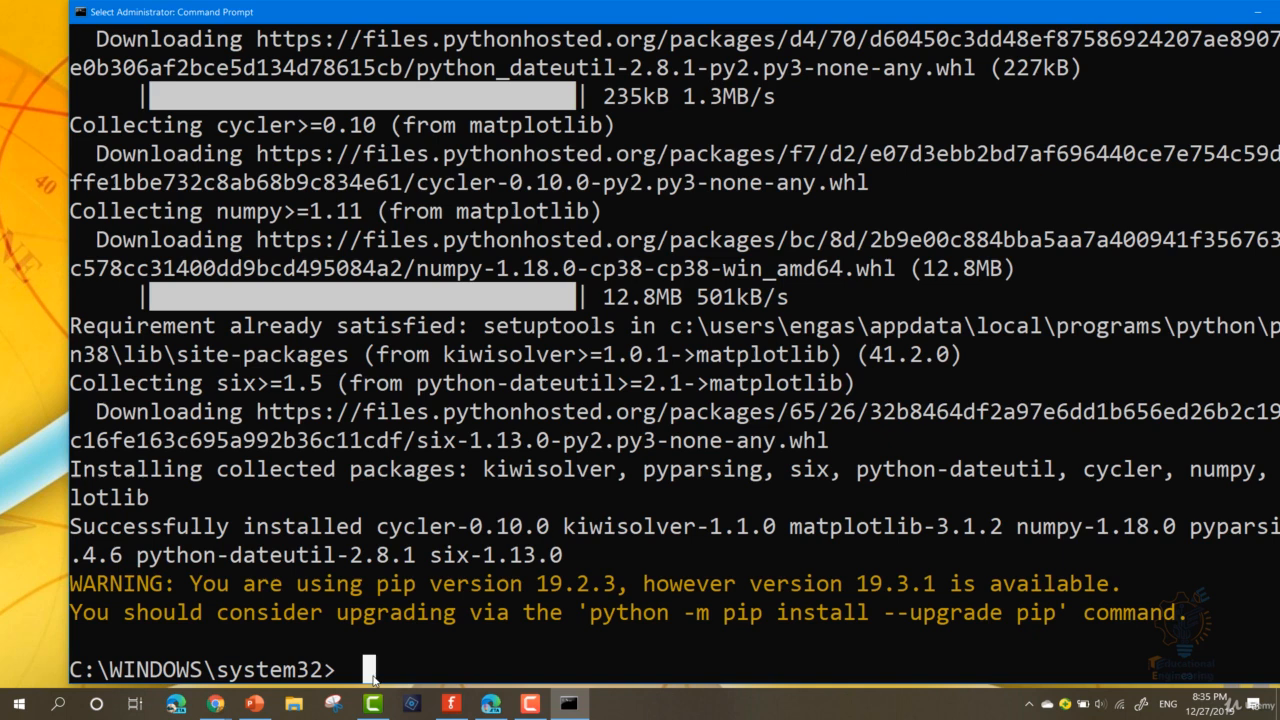
type("pip in")
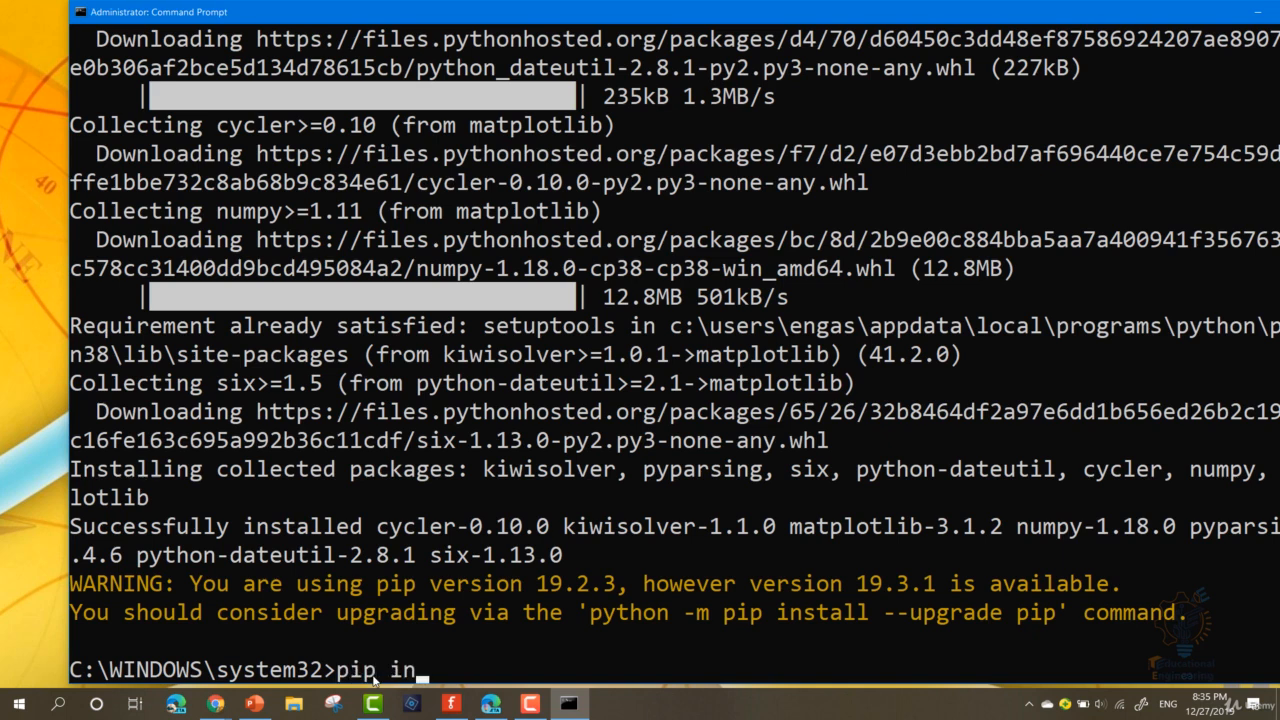
type("stall drawno")
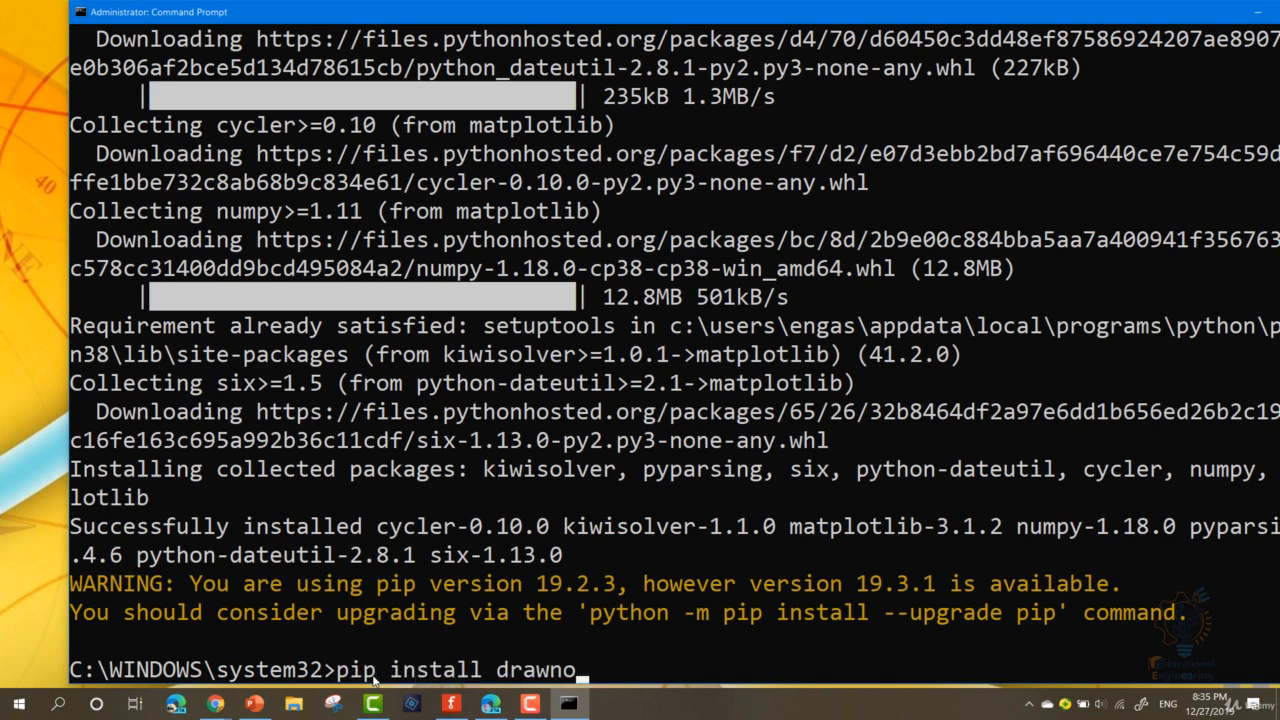
type("w")
key("Return")
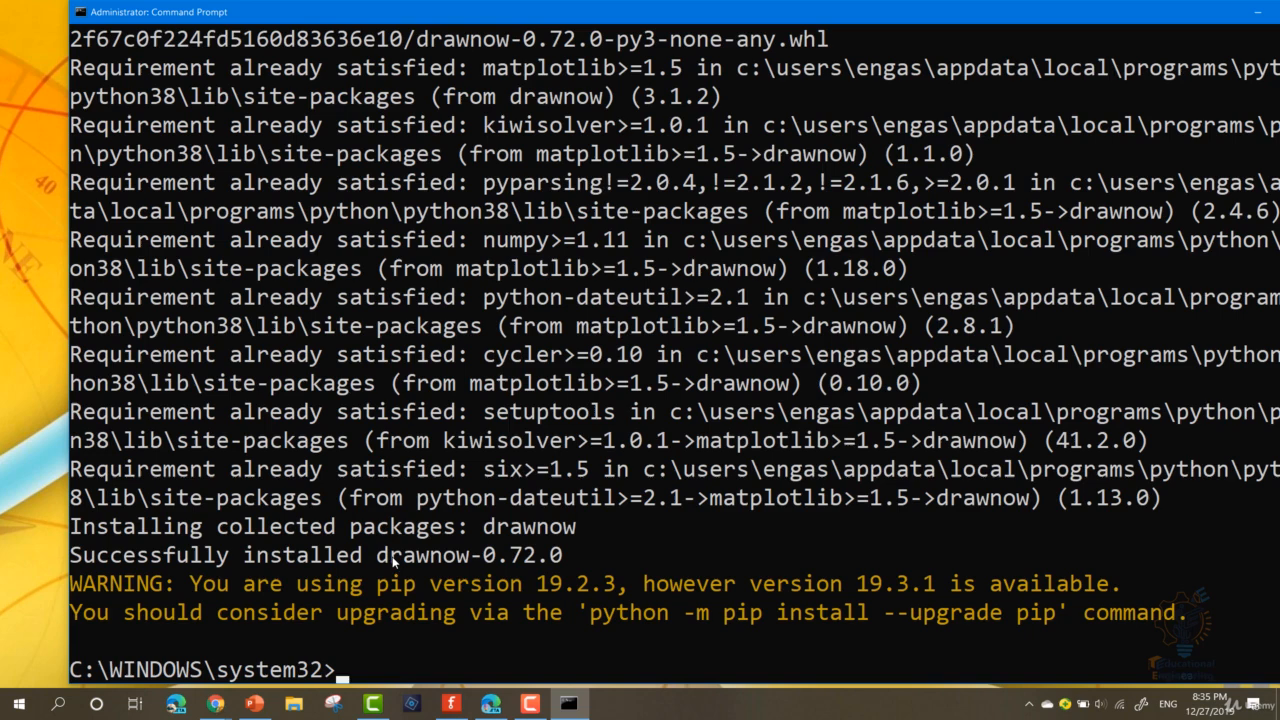
key("alt+Tab")
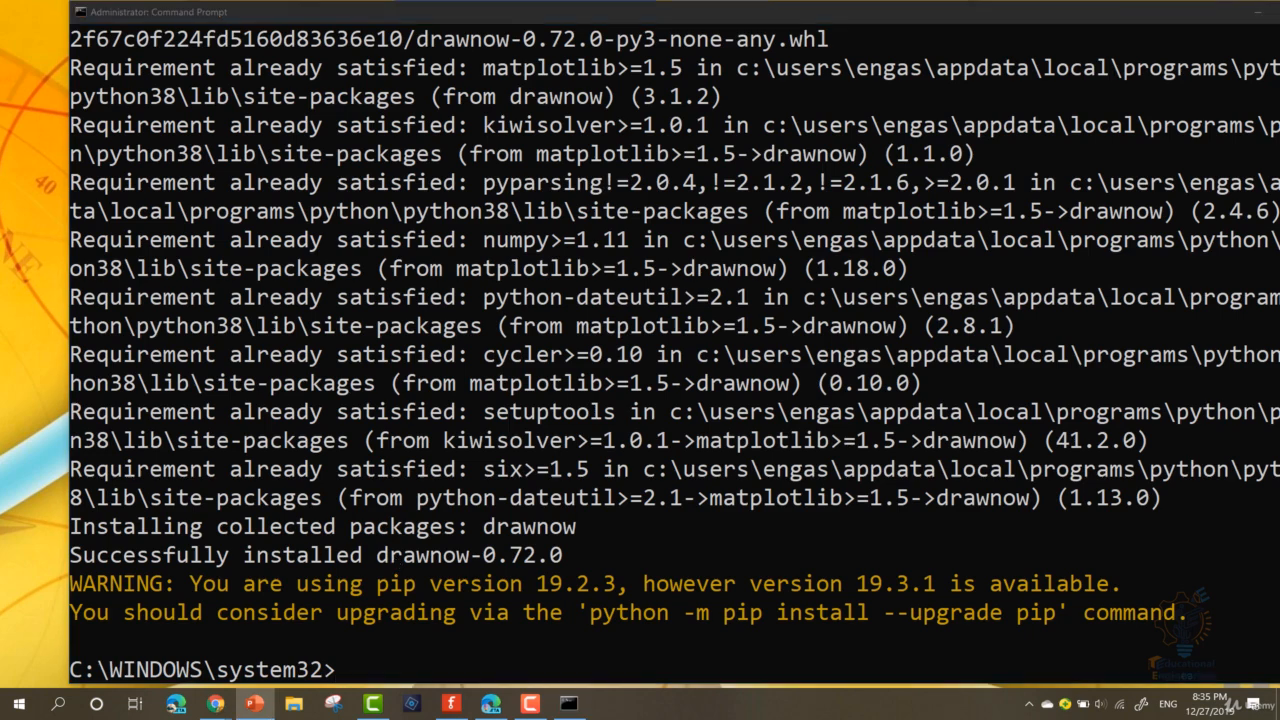